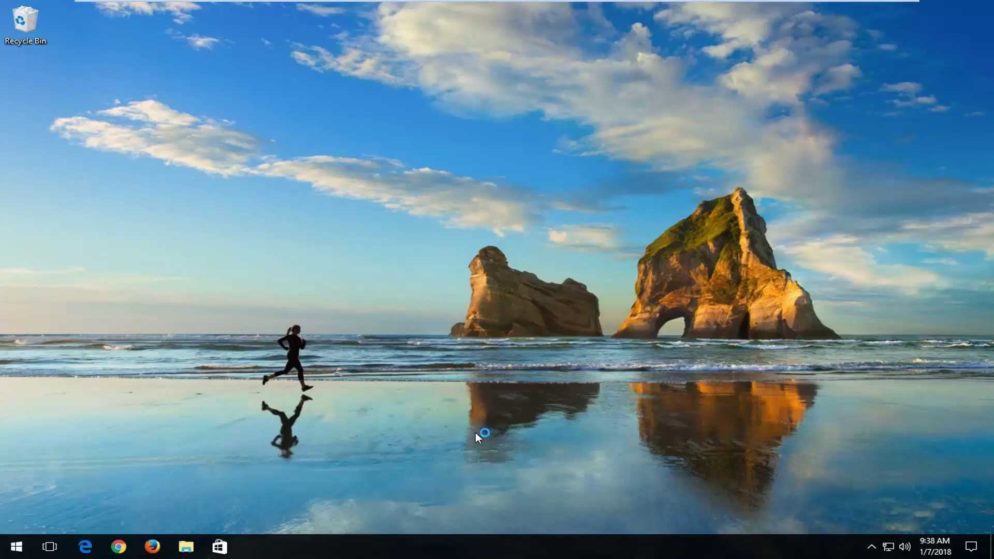
Search Start for cmd and launch Command Prompt as administrator, approving the UAC prompt.
{"action": "left_click", "coordinate": [17, 547]}
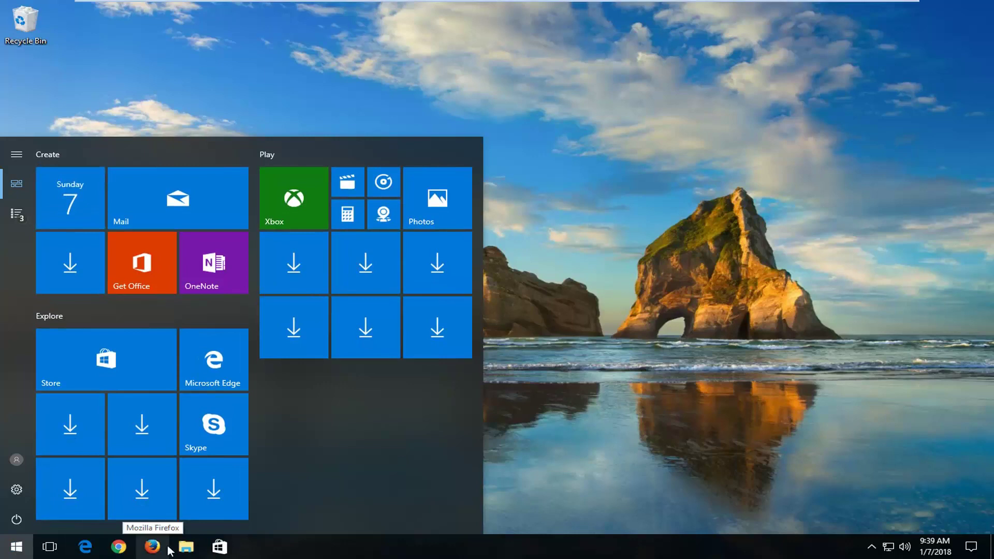
{"action": "type", "text": "cmd"}
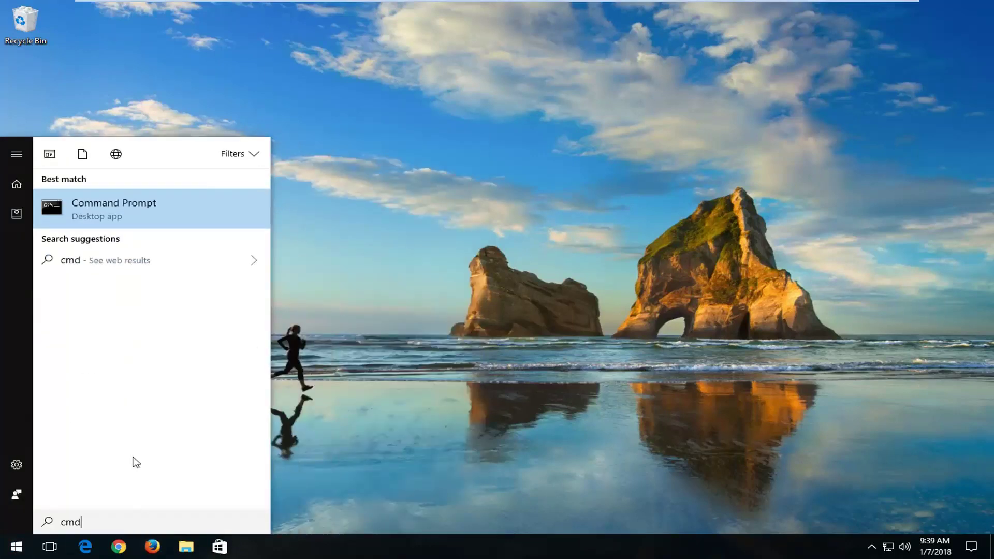
{"action": "right_click", "coordinate": [94, 211]}
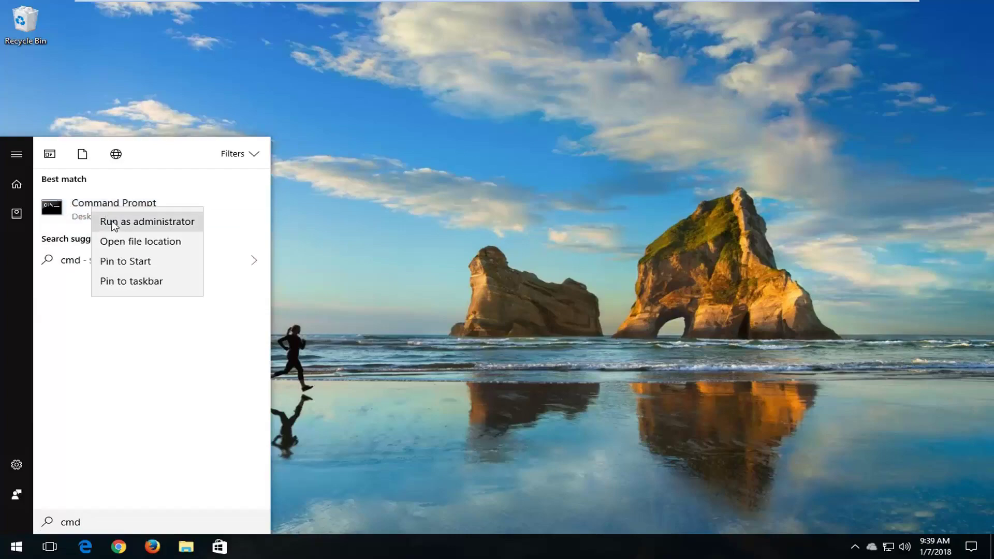
{"action": "left_click", "coordinate": [119, 222]}
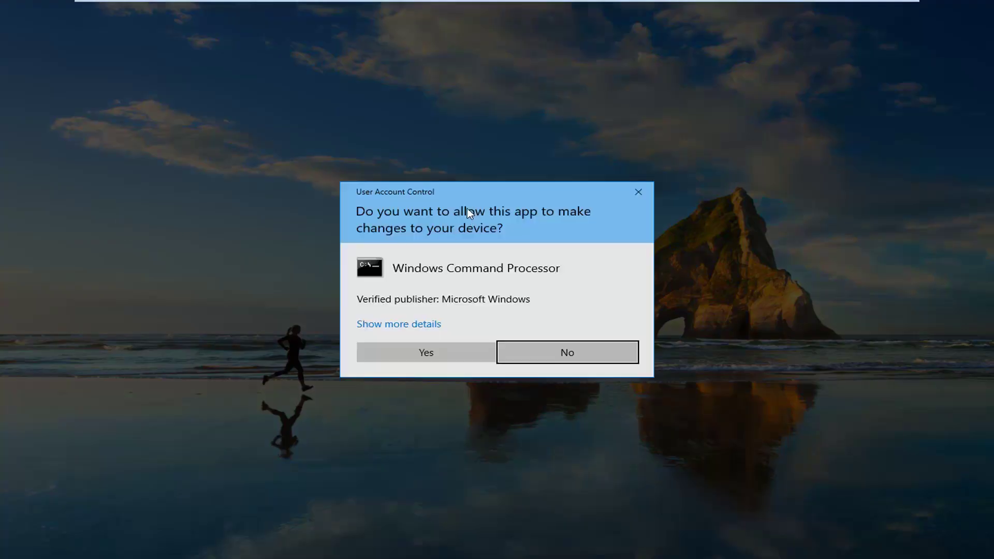
{"action": "left_click", "coordinate": [412, 357]}
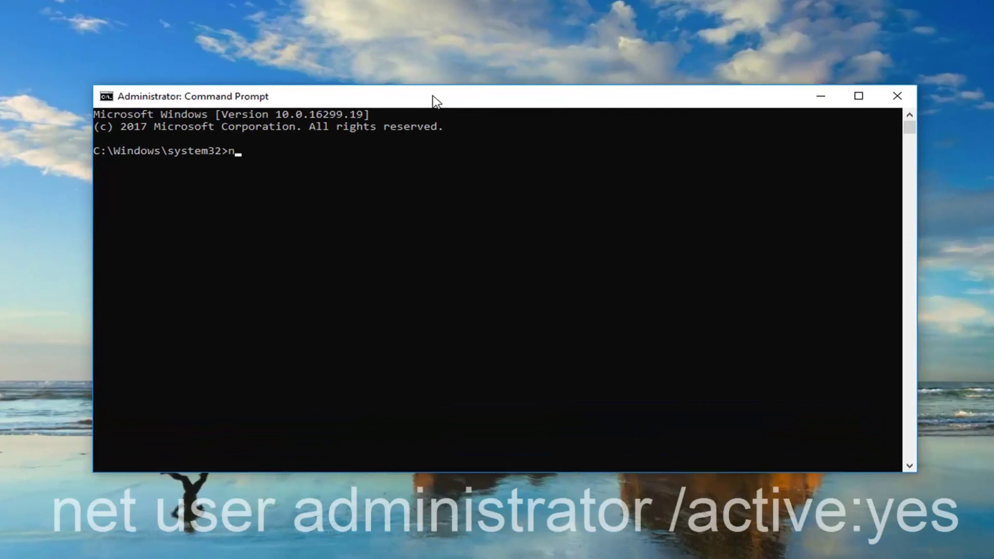
Run net user administrator /active:yes to enable the built-in Administrator account.
{"action": "type", "text": "net user"}
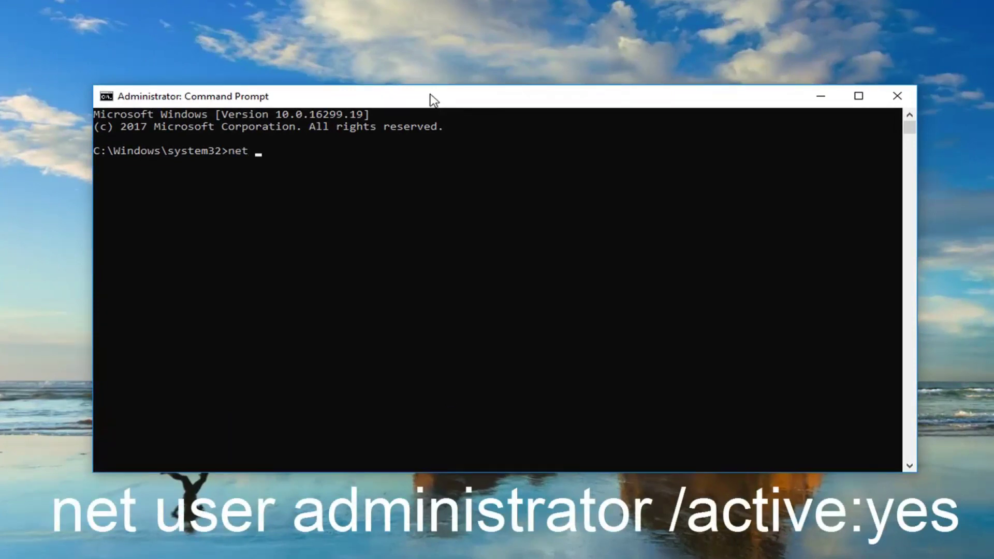
{"action": "type", "text": " administra"}
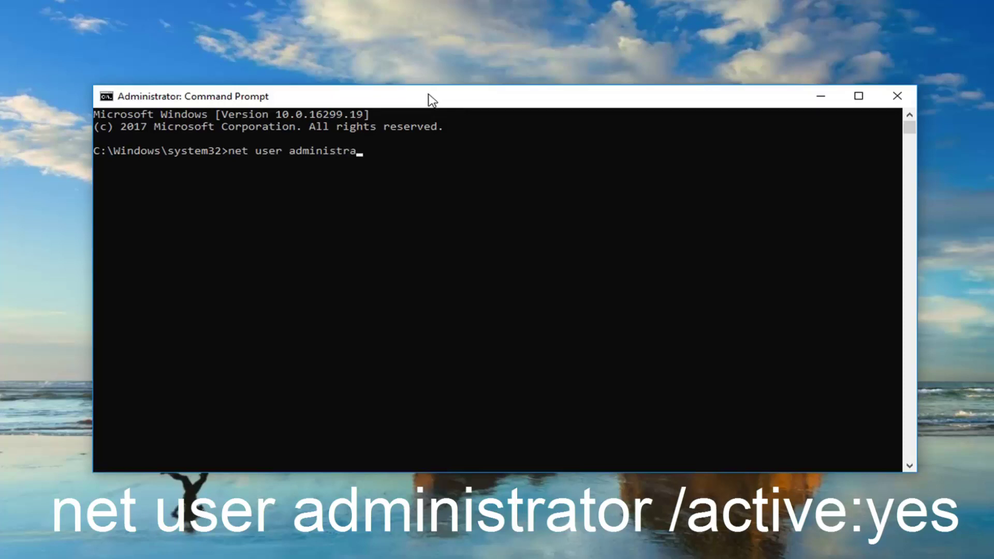
{"action": "type", "text": "tor trator /active:yes"}
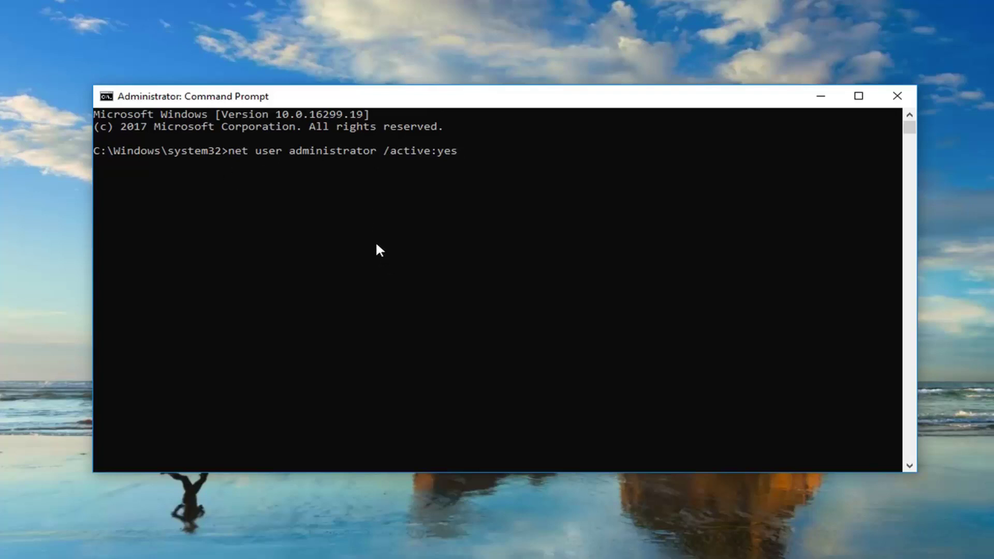
{"action": "key", "text": "Return"}
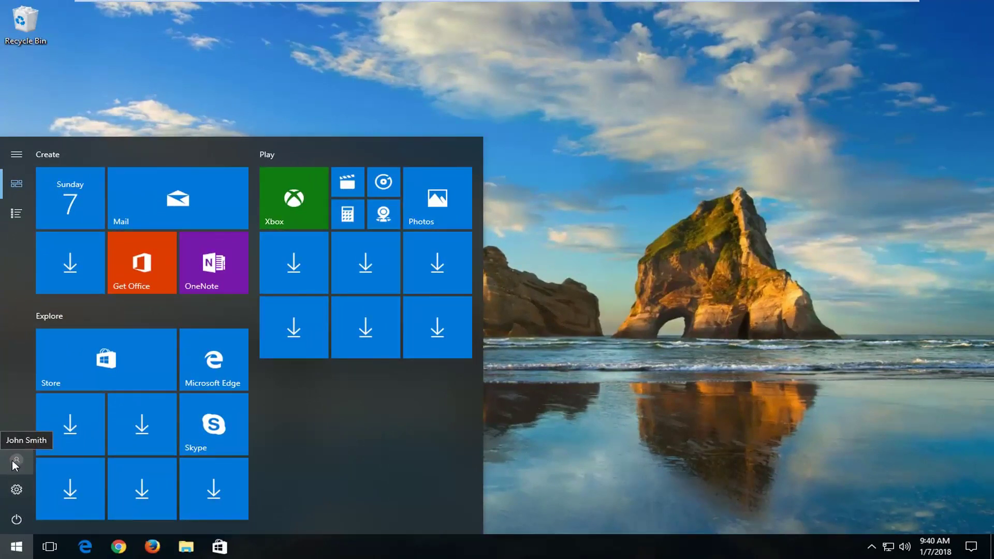
Pick the Administrator account from the Start menu's account options to switch users.
{"action": "left_click", "coordinate": [14, 463]}
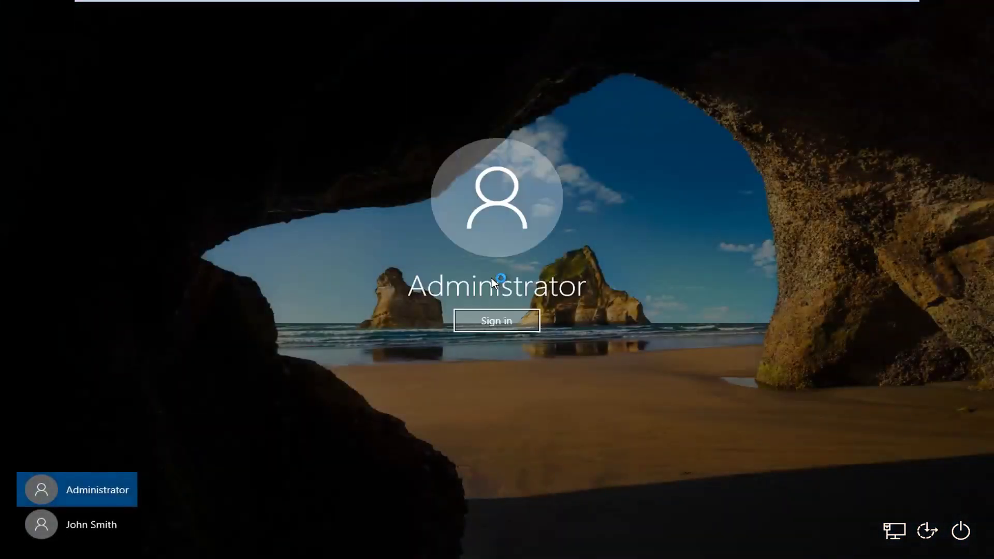
Sign in as Administrator and let first-time setup finish to reach the desktop.
{"action": "left_click", "coordinate": [511, 324]}
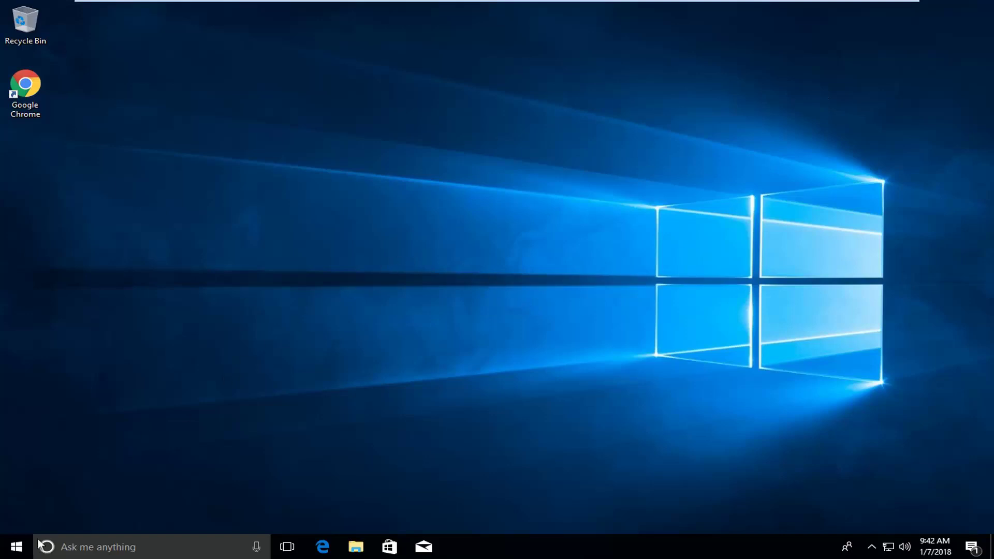
Switch from Administrator back to the original user account and sign in with its password.
{"action": "left_click", "coordinate": [9, 552]}
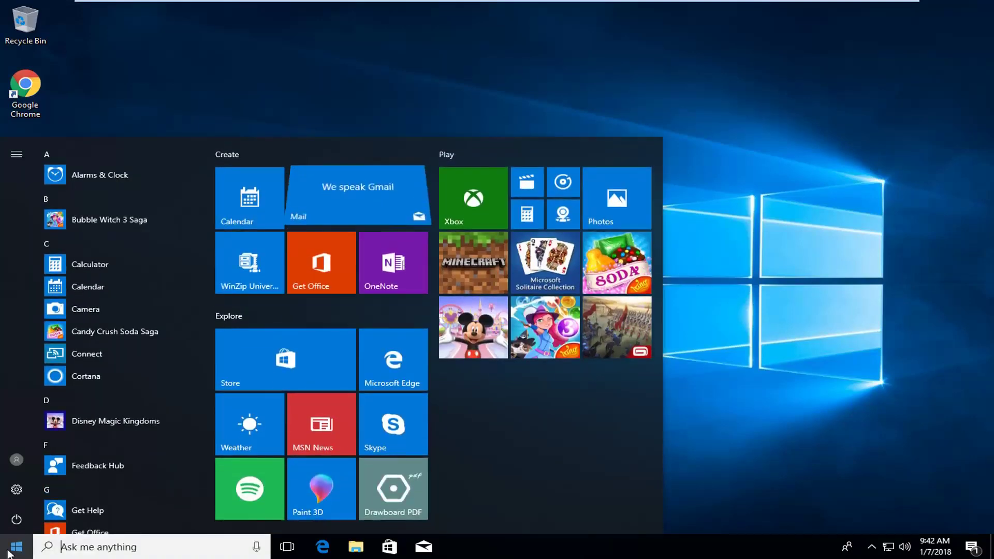
{"action": "left_click", "coordinate": [10, 551]}
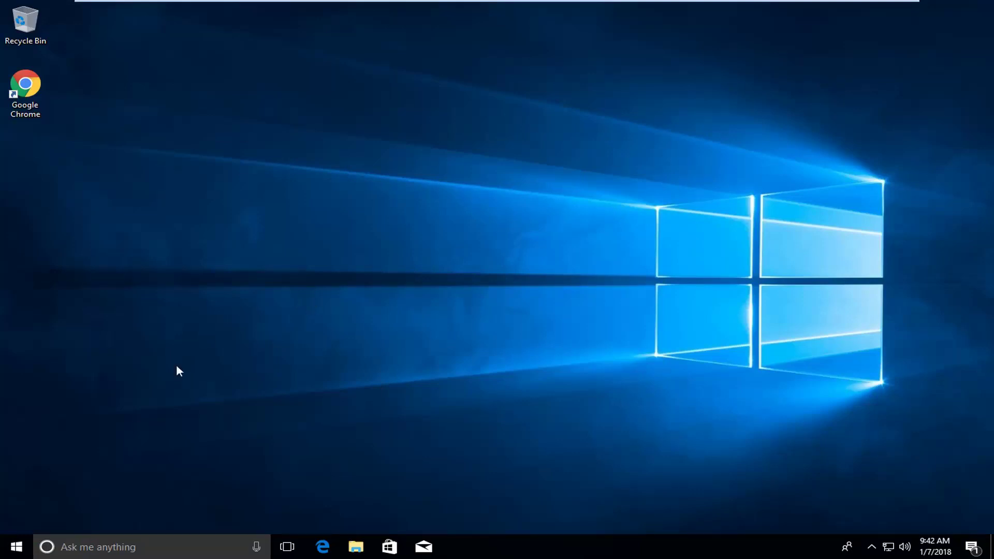
{"action": "left_click", "coordinate": [6, 554]}
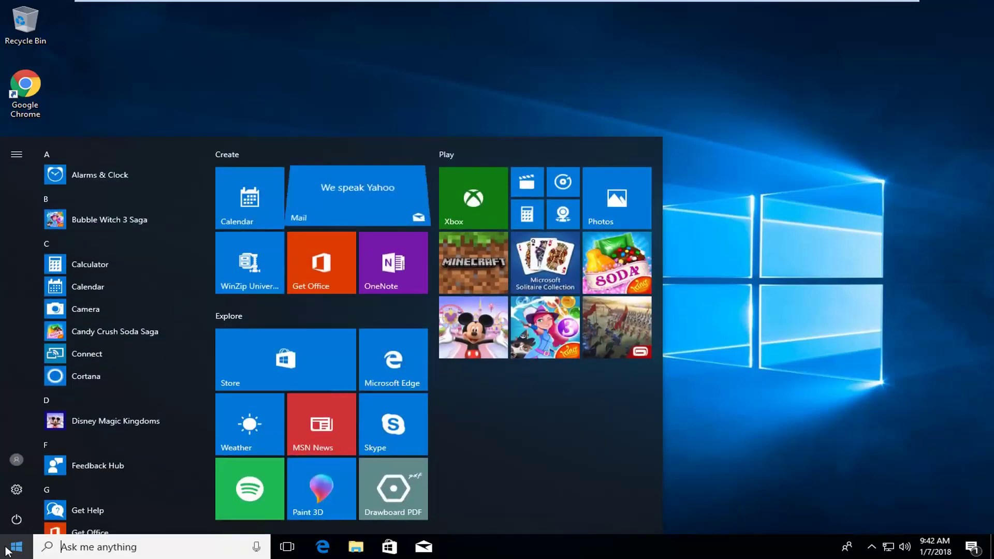
{"action": "left_click", "coordinate": [17, 459]}
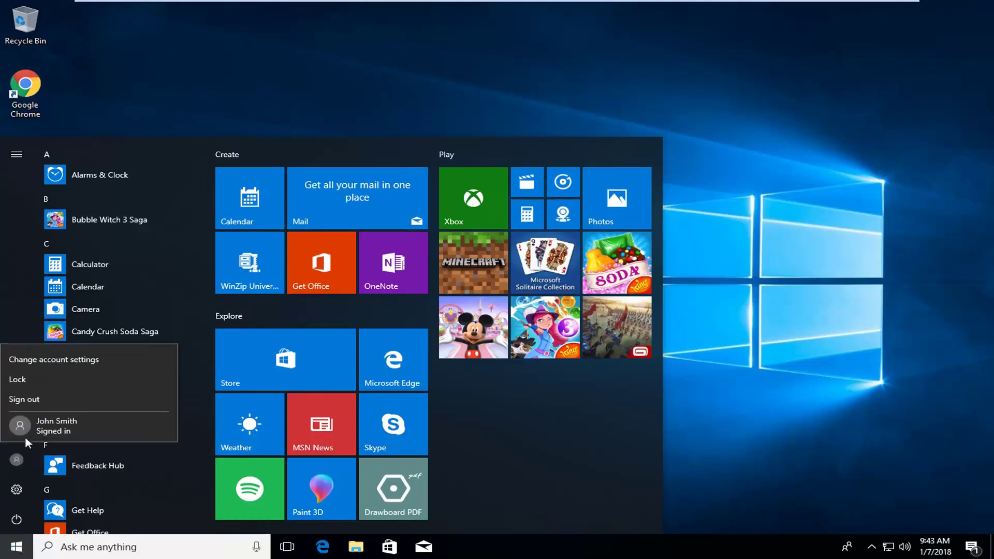
{"action": "left_click", "coordinate": [61, 426]}
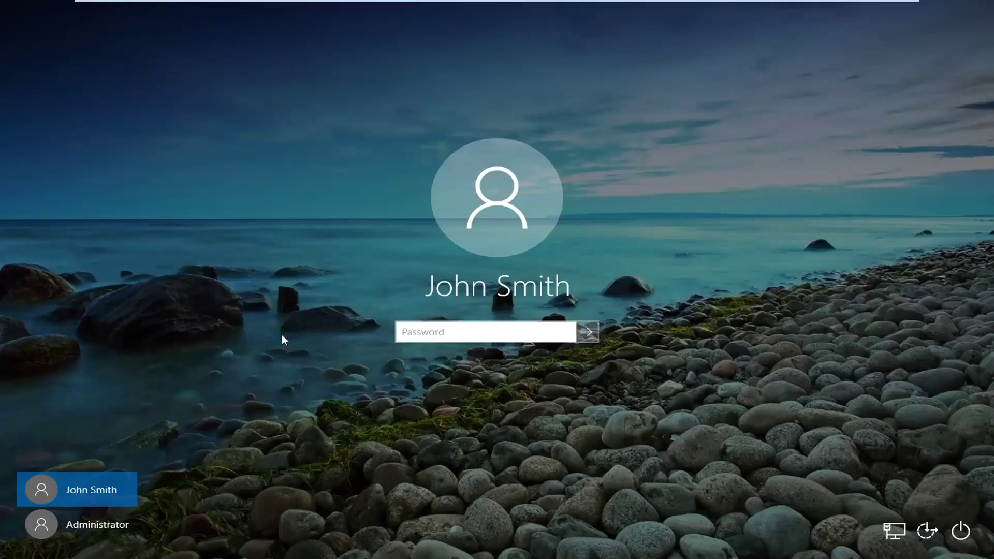
{"action": "type", "text": "password"}
{"action": "key", "text": "Return"}
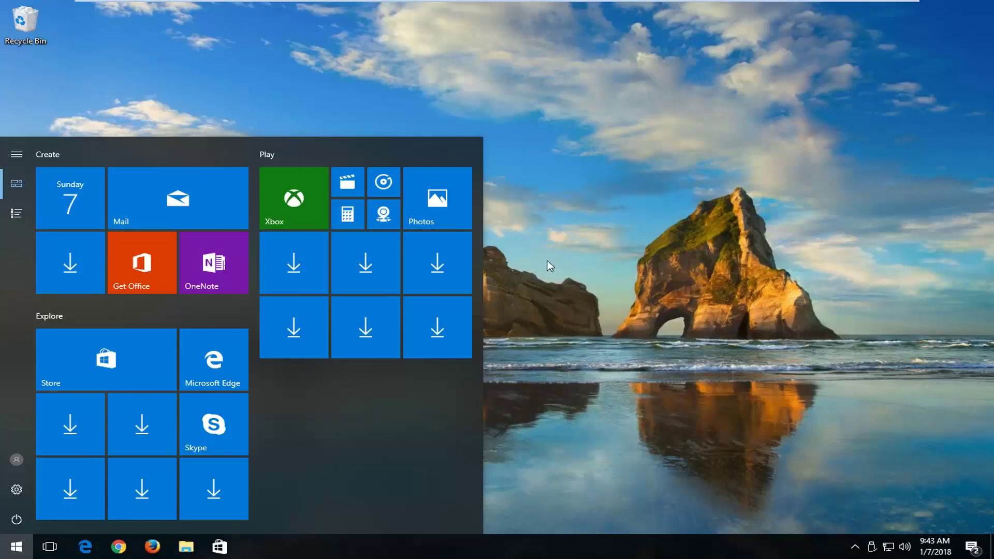
Search Start for cmd and launch an elevated Command Prompt again, approving UAC.
{"action": "left_click", "coordinate": [511, 190]}
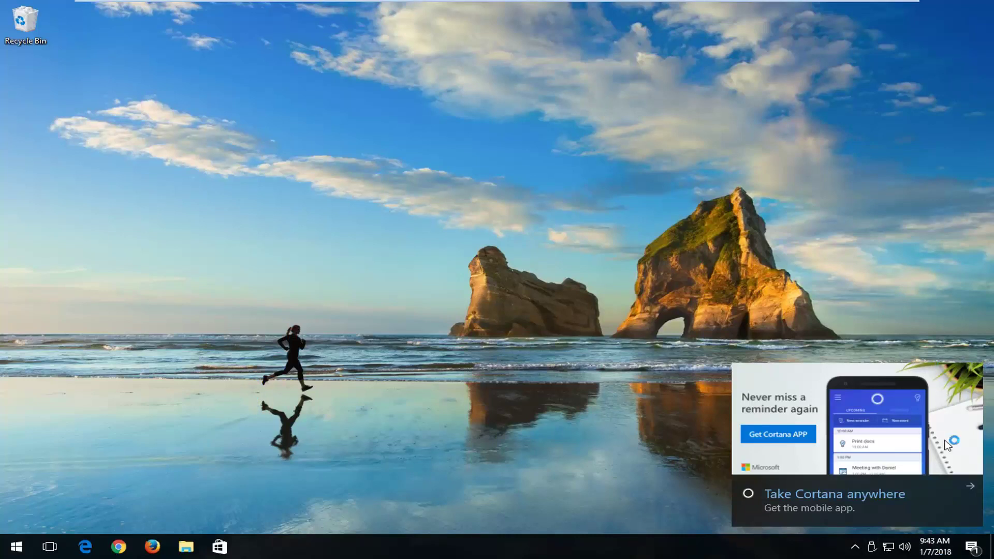
{"action": "left_click", "coordinate": [16, 547]}
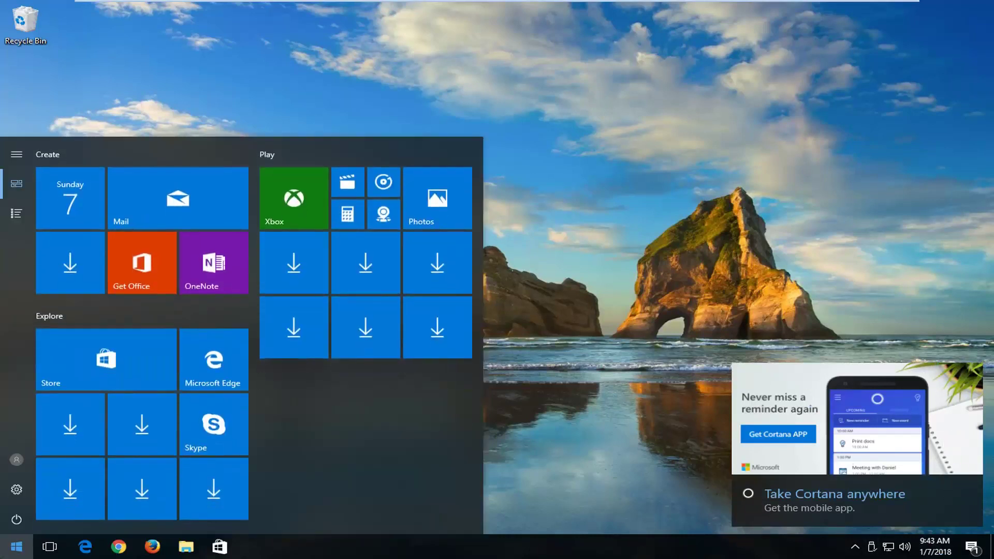
{"action": "type", "text": "cmd"}
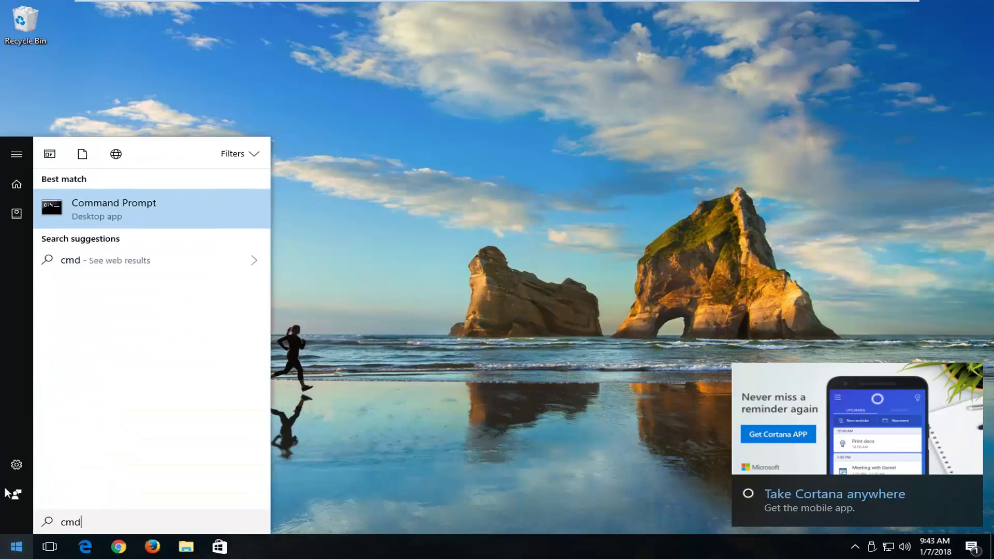
{"action": "right_click", "coordinate": [89, 207]}
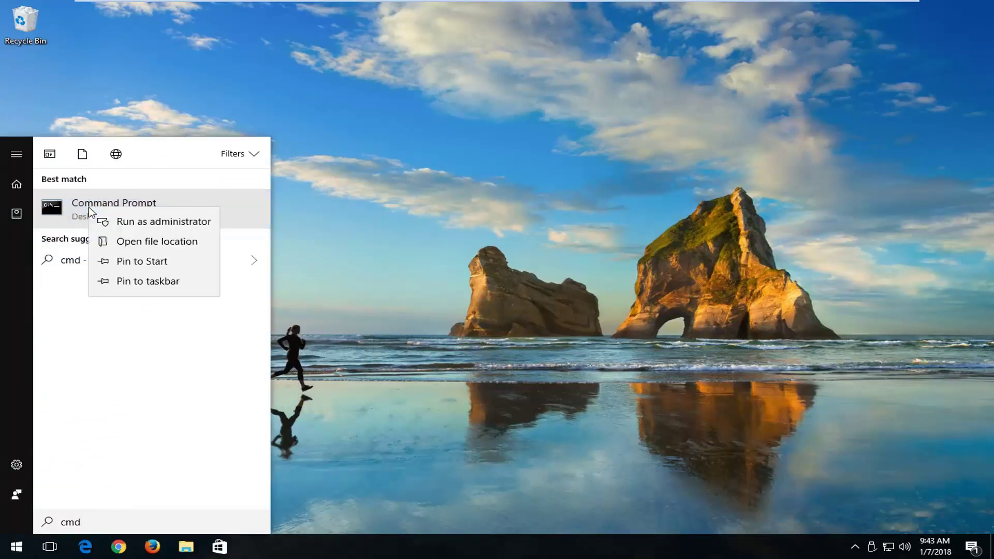
{"action": "left_click", "coordinate": [117, 224]}
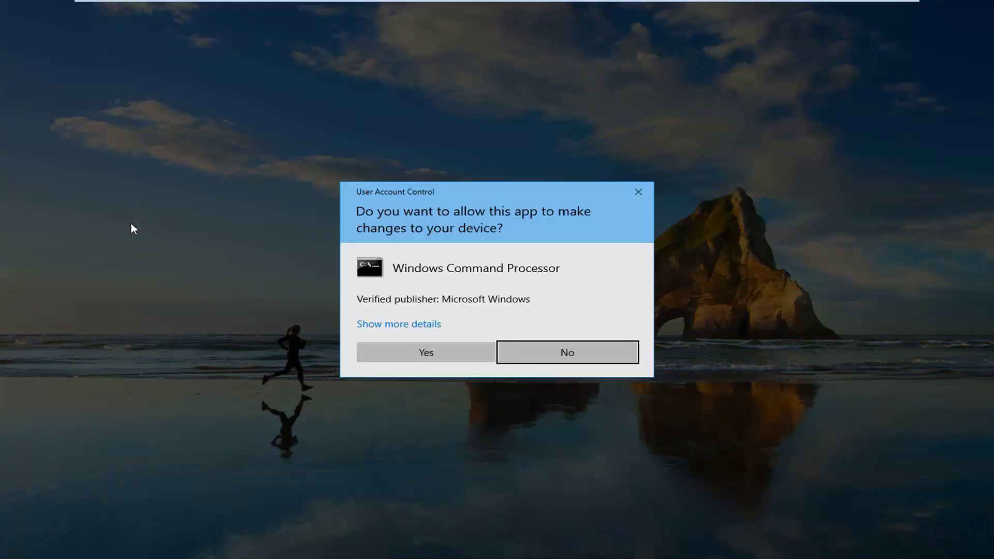
{"action": "left_click", "coordinate": [427, 354]}
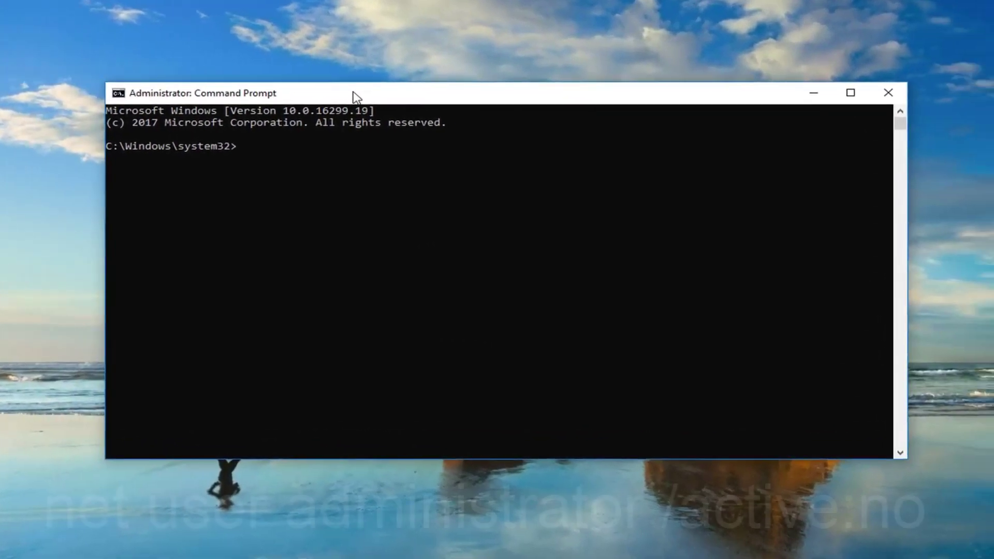
Run net user administrator /active:no to disable Administrator, then close Command Prompt.
{"action": "type", "text": "net "}
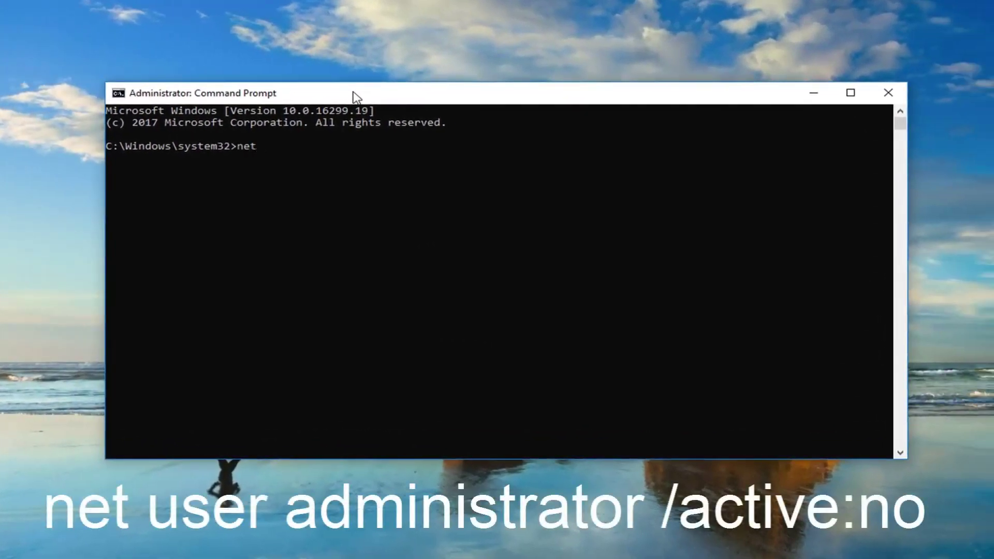
{"action": "type", "text": "user administra"}
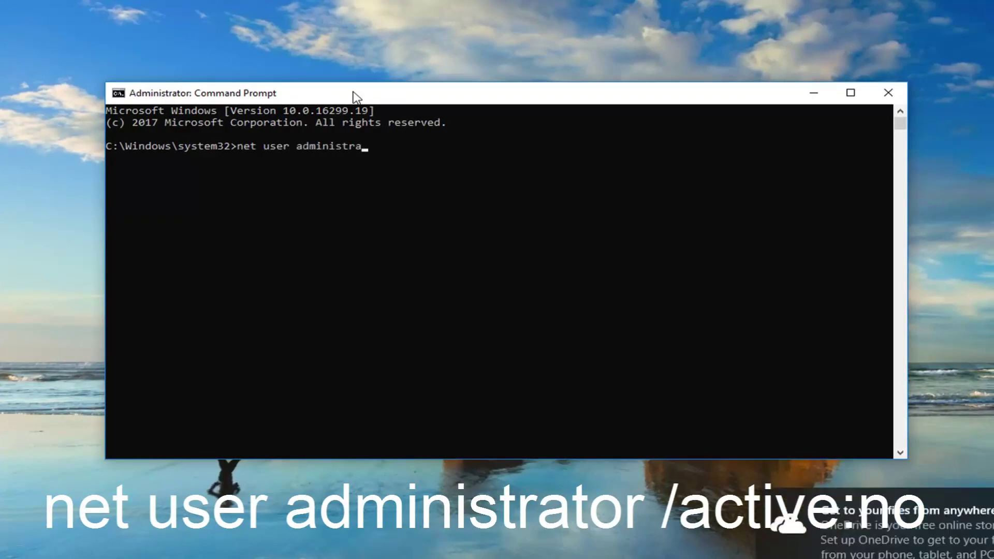
{"action": "type", "text": "tor /active:"}
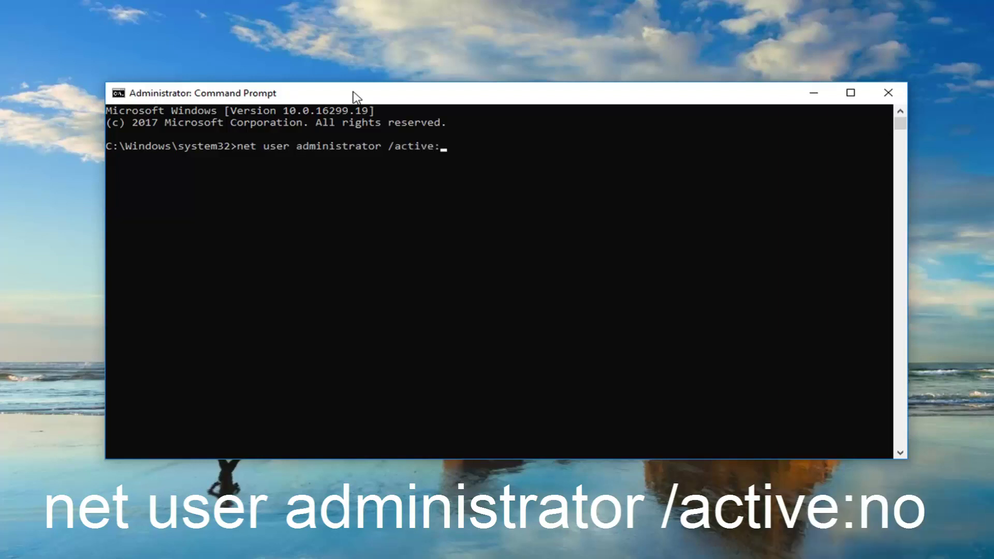
{"action": "type", "text": "no"}
{"action": "key", "text": "Return"}
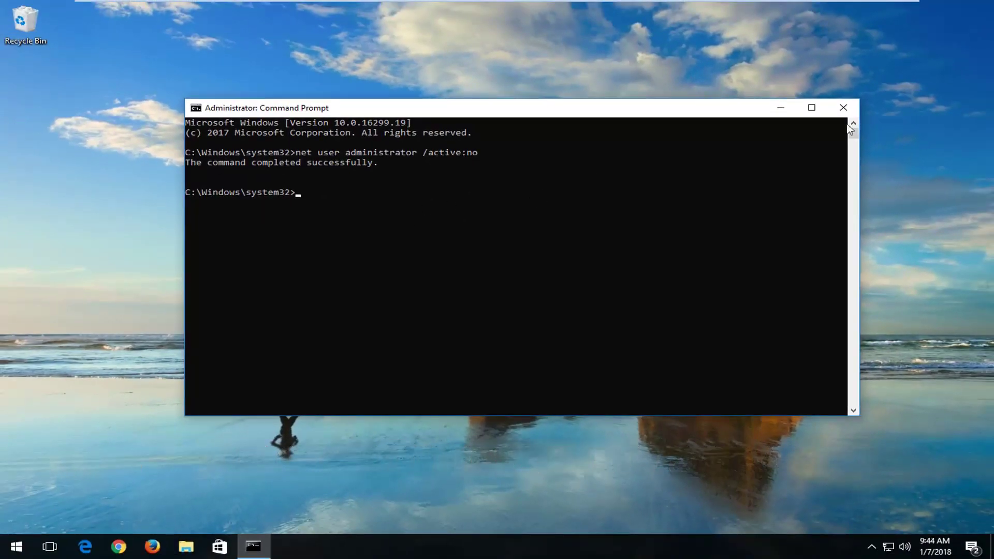
{"action": "left_click", "coordinate": [842, 107]}
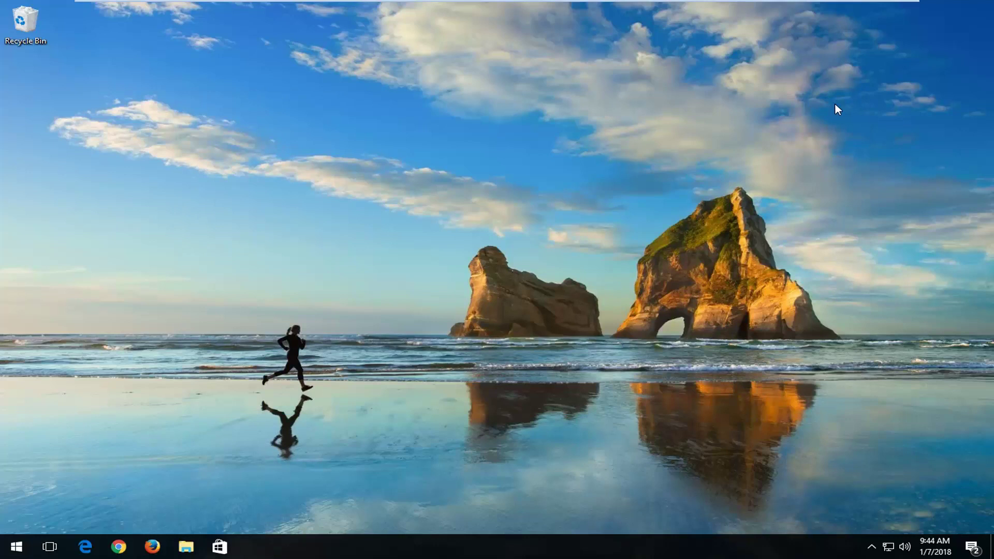